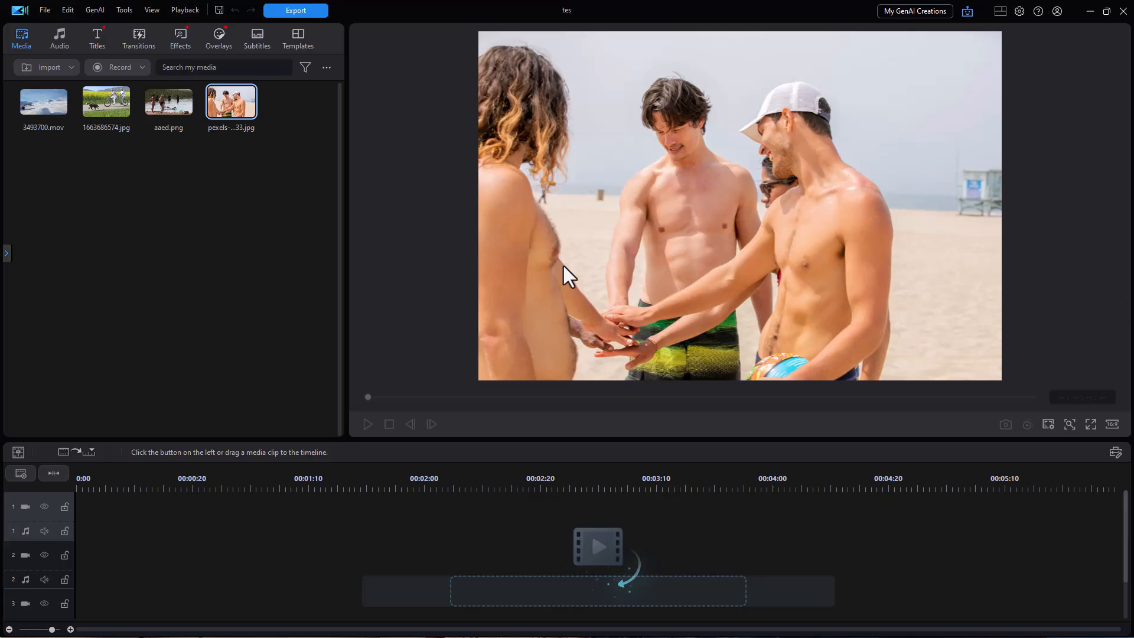
# Place the pexels beach photo at the start of the first video track and set the project aspect ratio to 16:9
pyautogui.moveTo(231, 109); pyautogui.dragTo(63, 519)
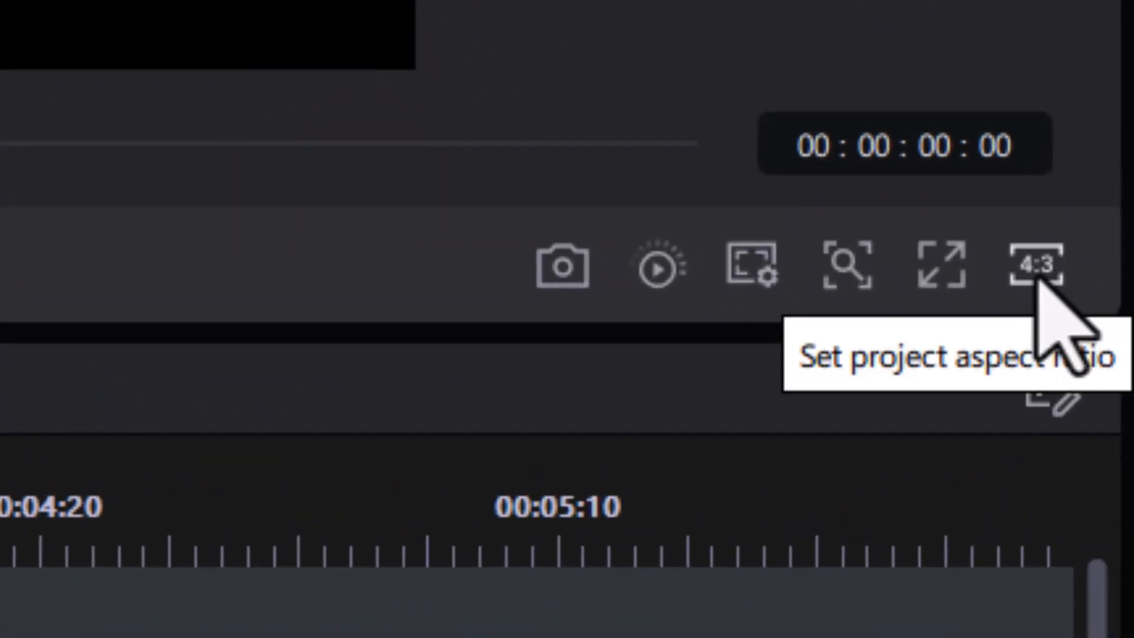
pyautogui.click(1037, 275)
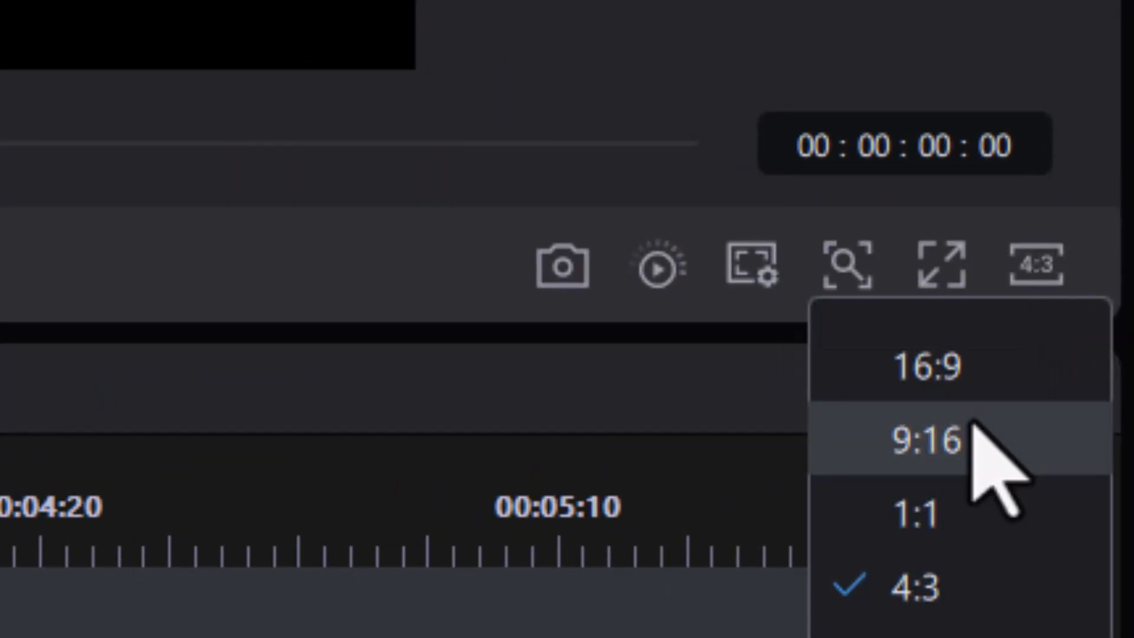
pyautogui.click(964, 384)
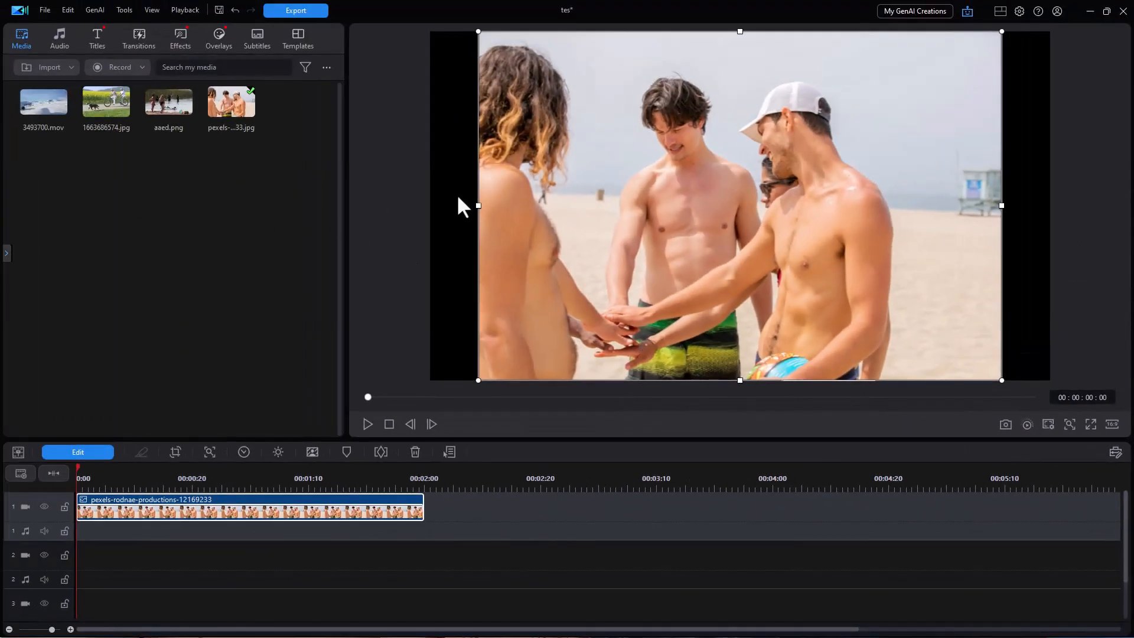
# Add aaed.png to the first video track a short gap after the beach photo and preview it
pyautogui.moveTo(171, 109); pyautogui.dragTo(466, 511)
pyautogui.click(592, 476)
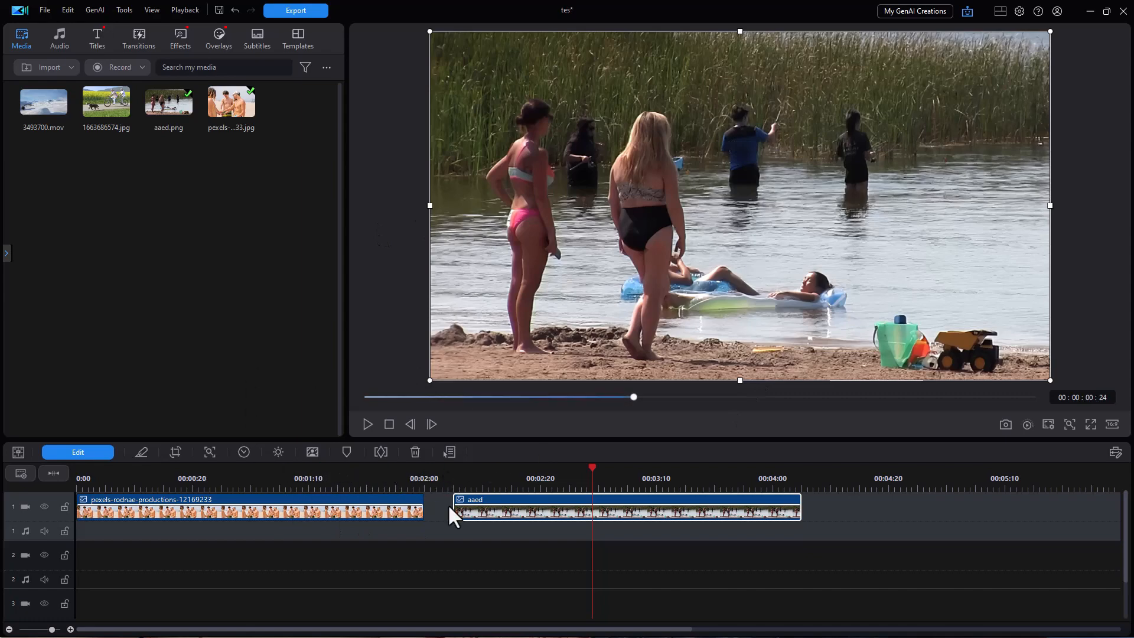
# Select both the pexels and aaed clips on the timeline and open Color Match for them
pyautogui.click(355, 479)
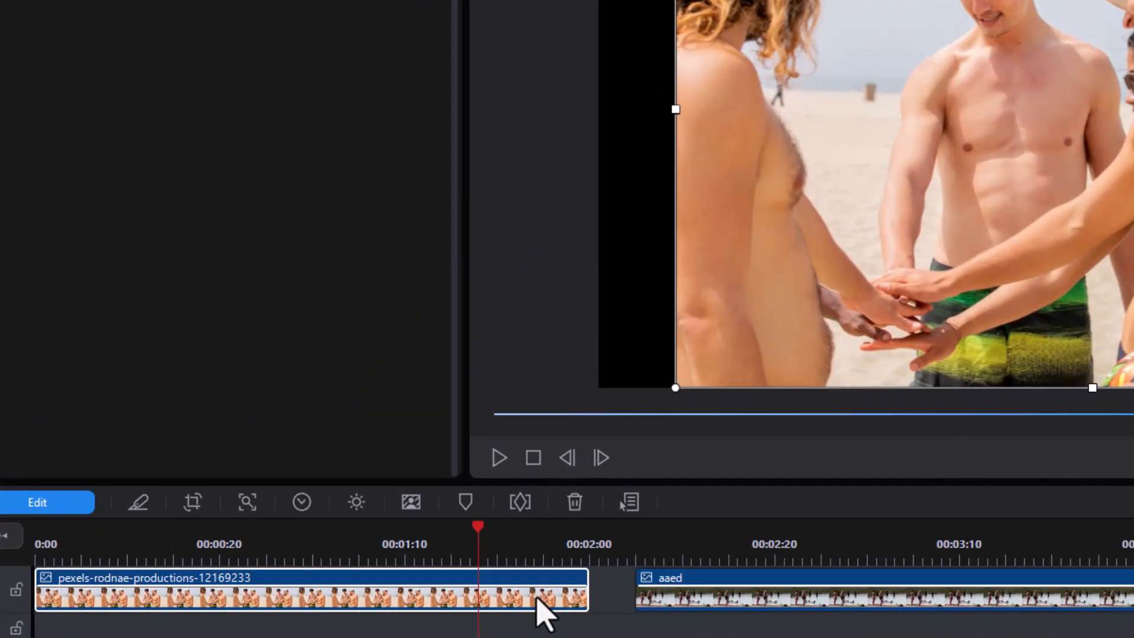
pyautogui.click(754, 595)
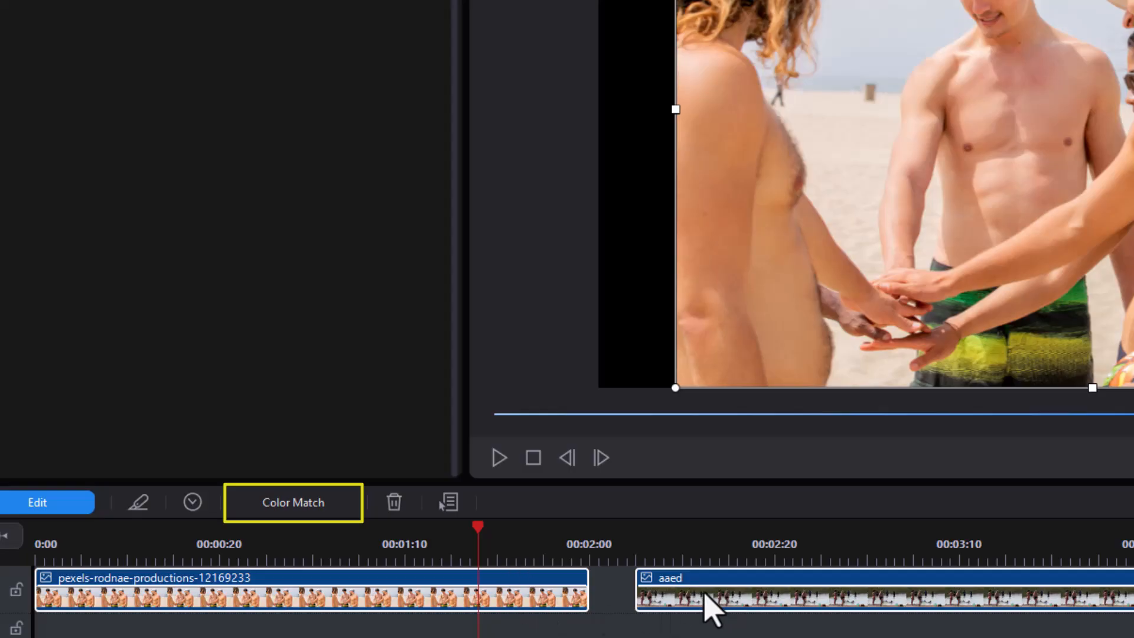
pyautogui.click(319, 503)
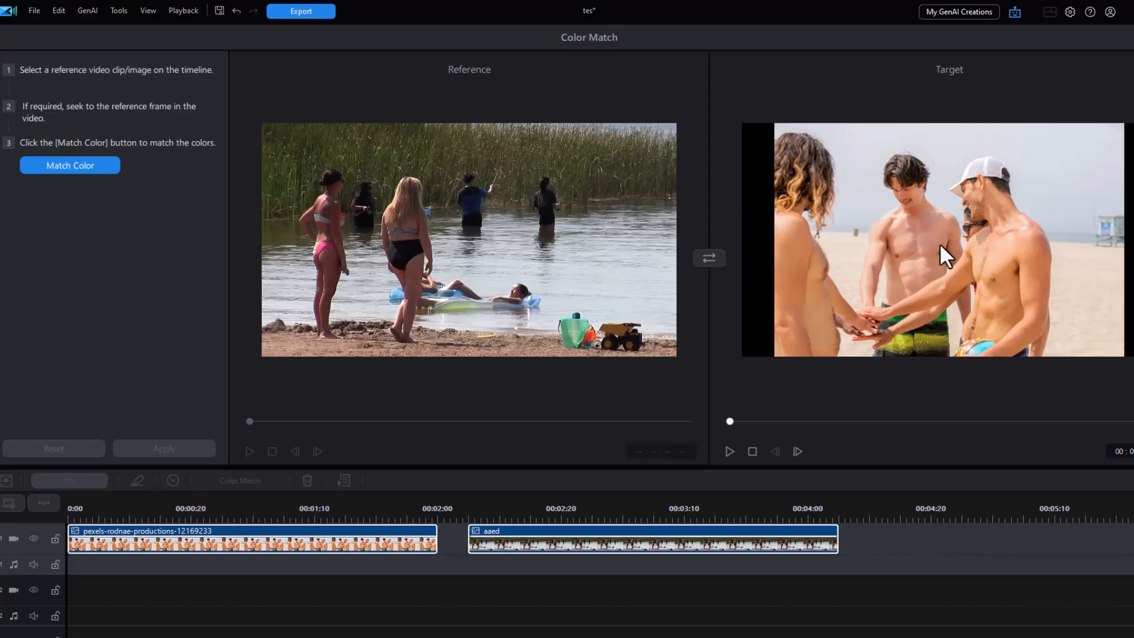
# Try matching the pexels photo's colors to the aaed reference with a reduced level and adjusted brightness and hue, and reset the match
pyautogui.click(82, 166)
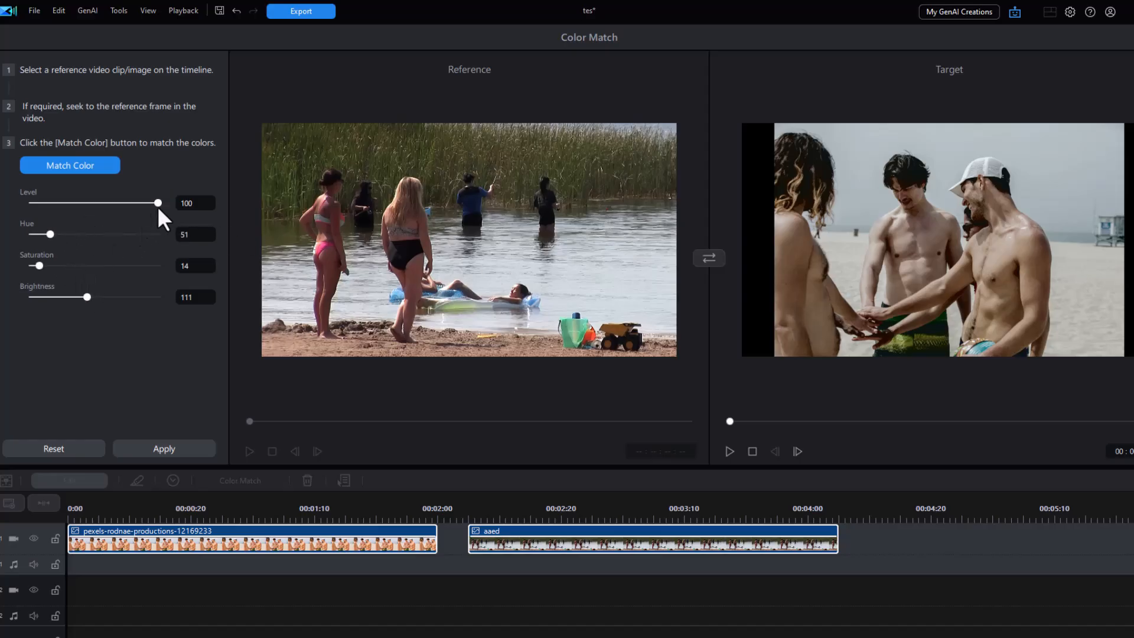
pyautogui.moveTo(157, 203); pyautogui.dragTo(114, 204)
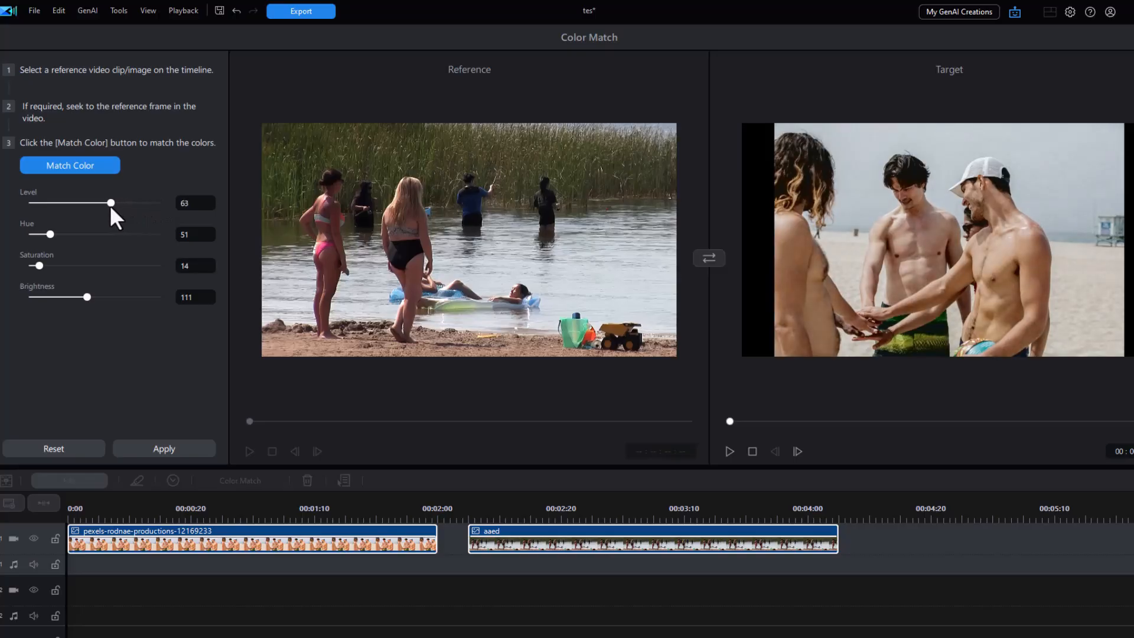
pyautogui.moveTo(107, 203); pyautogui.dragTo(106, 203)
pyautogui.moveTo(87, 296); pyautogui.dragTo(84, 297)
pyautogui.moveTo(47, 231); pyautogui.dragTo(46, 231)
pyautogui.click(68, 449)
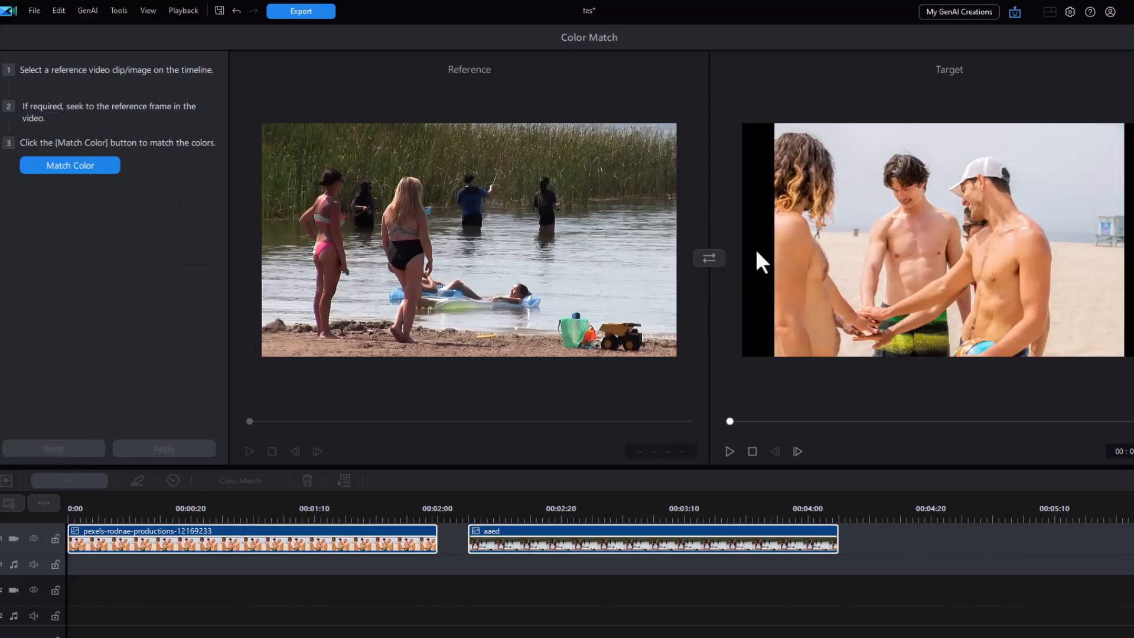
# Swap reference and target, match the aaed image's colors to the pexels photo at level 23, and apply the match
pyautogui.click(708, 257)
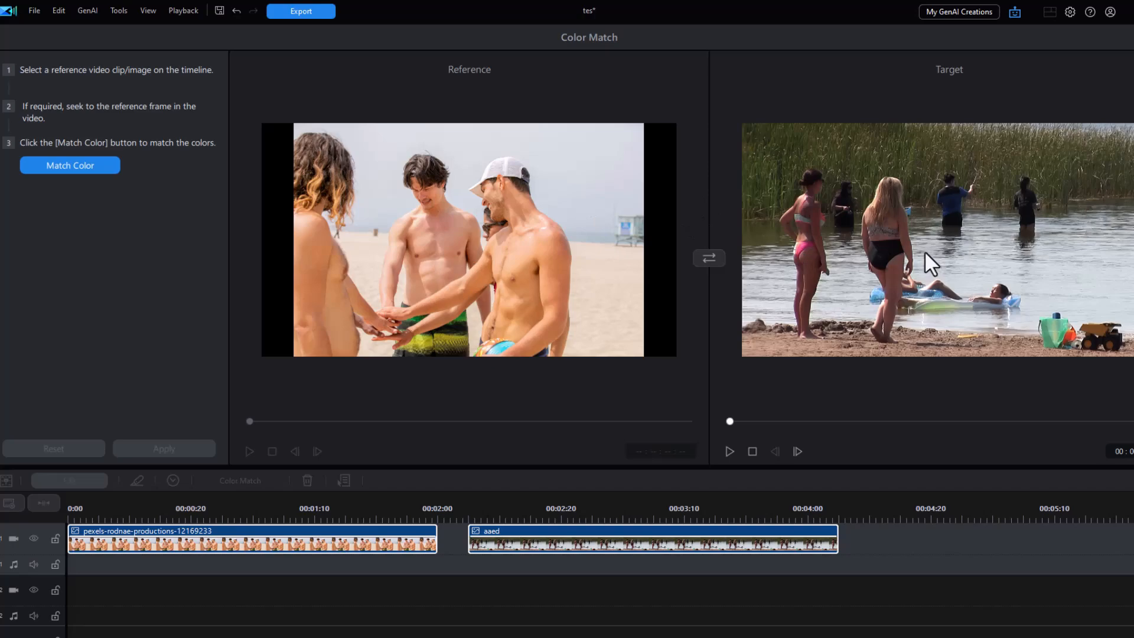
pyautogui.click(91, 164)
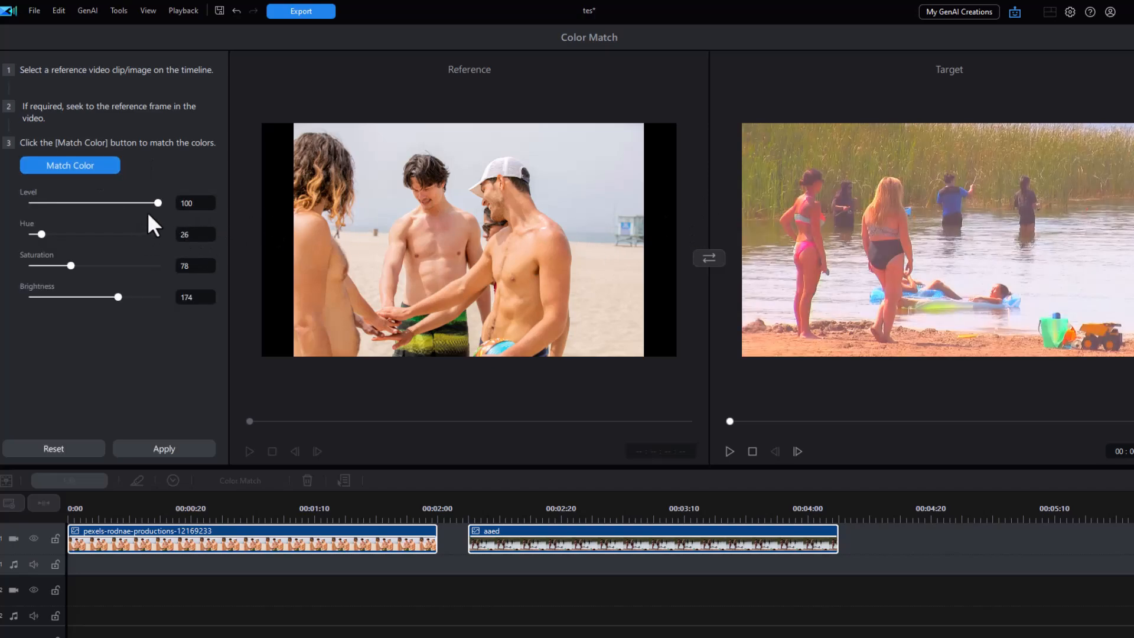
pyautogui.moveTo(155, 199); pyautogui.dragTo(79, 201)
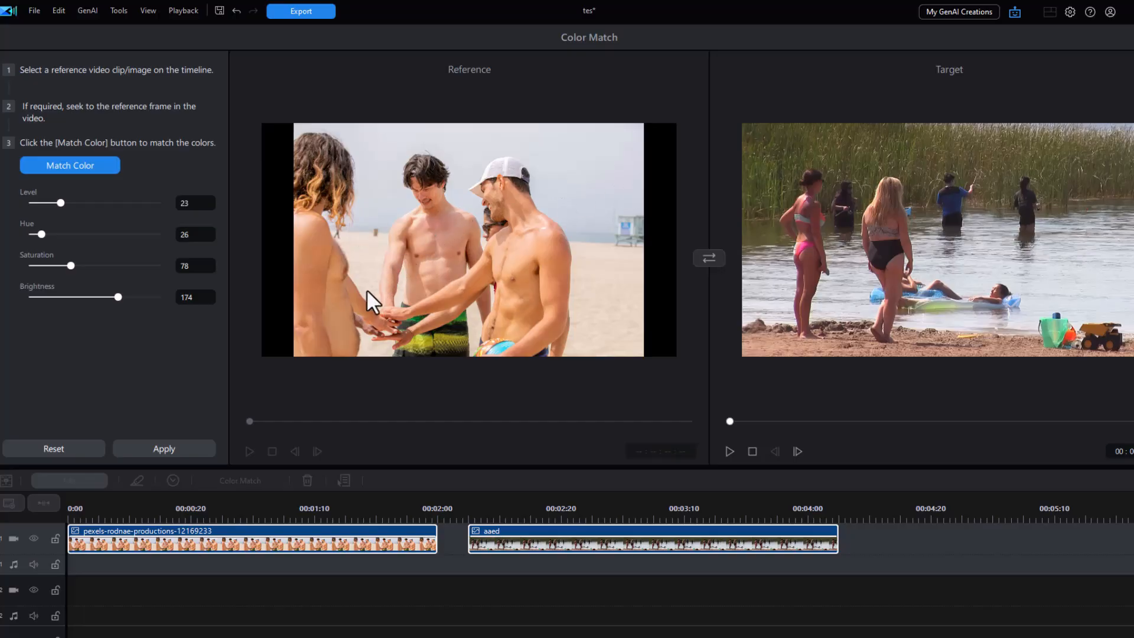
pyautogui.click(171, 448)
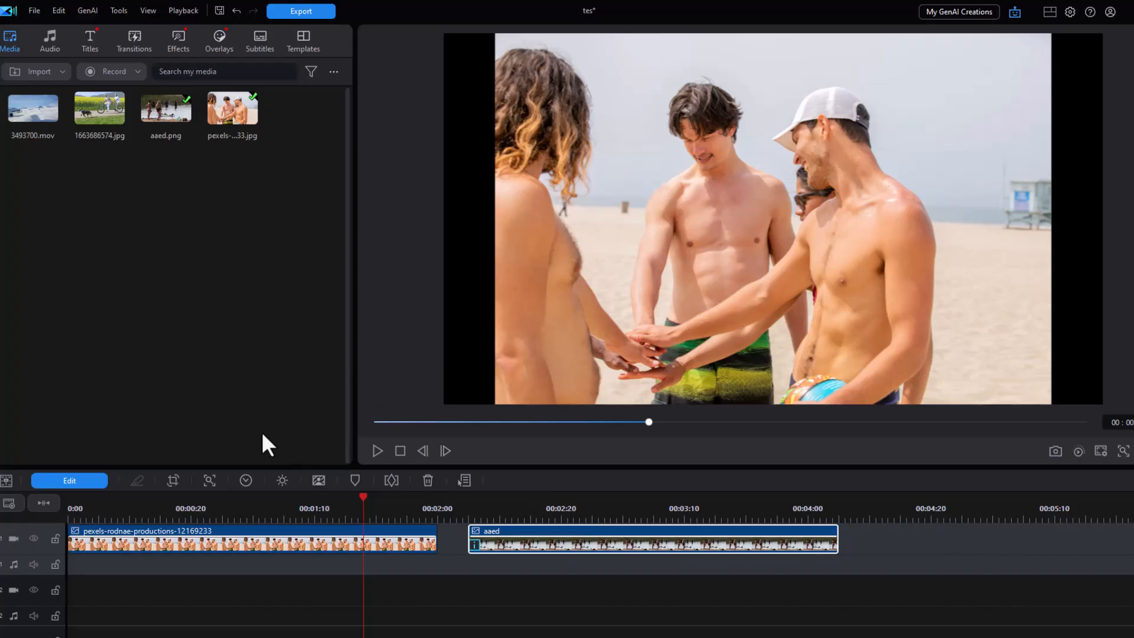
# Remove the pexels clip's background with the AI Background Remover, using a transparent background and an edge feather of 4
pyautogui.click(282, 540)
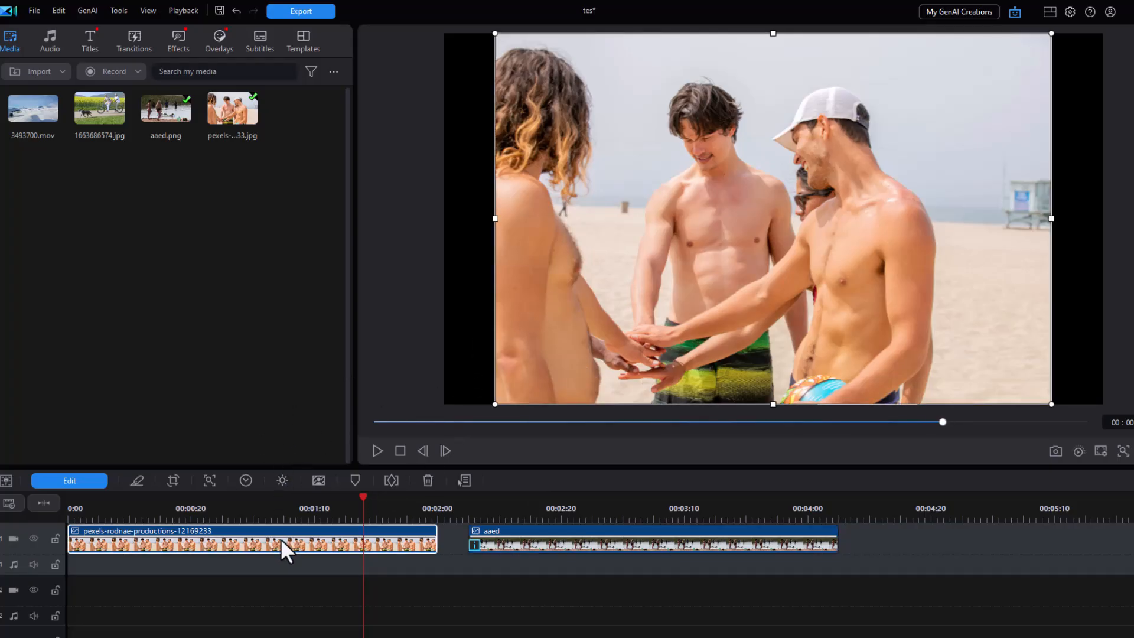
pyautogui.click(77, 478)
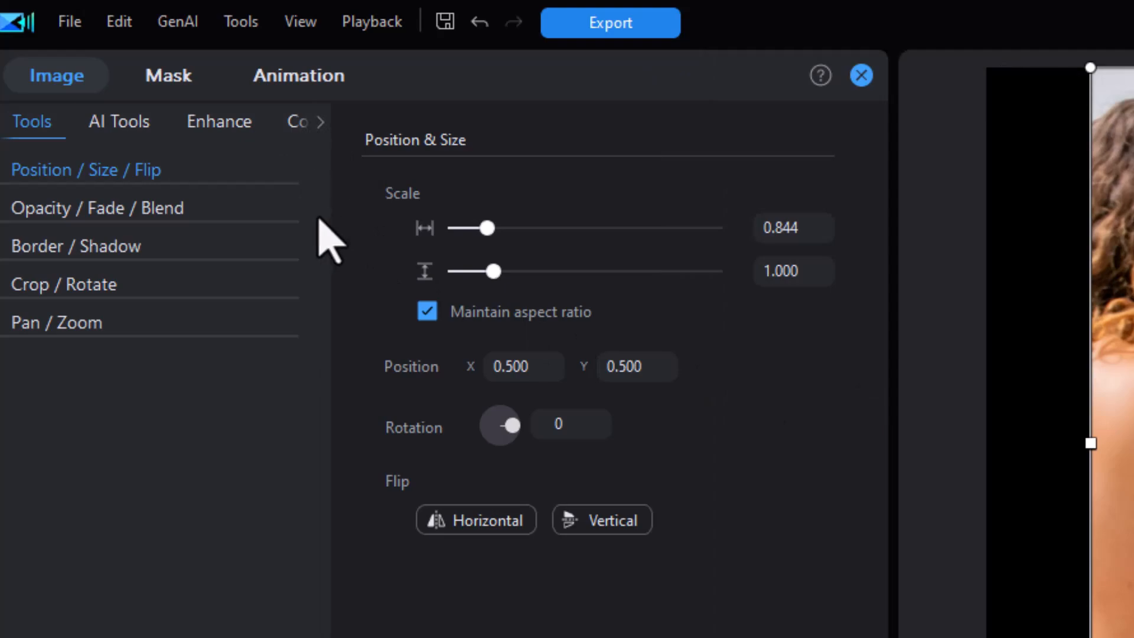
pyautogui.click(321, 122)
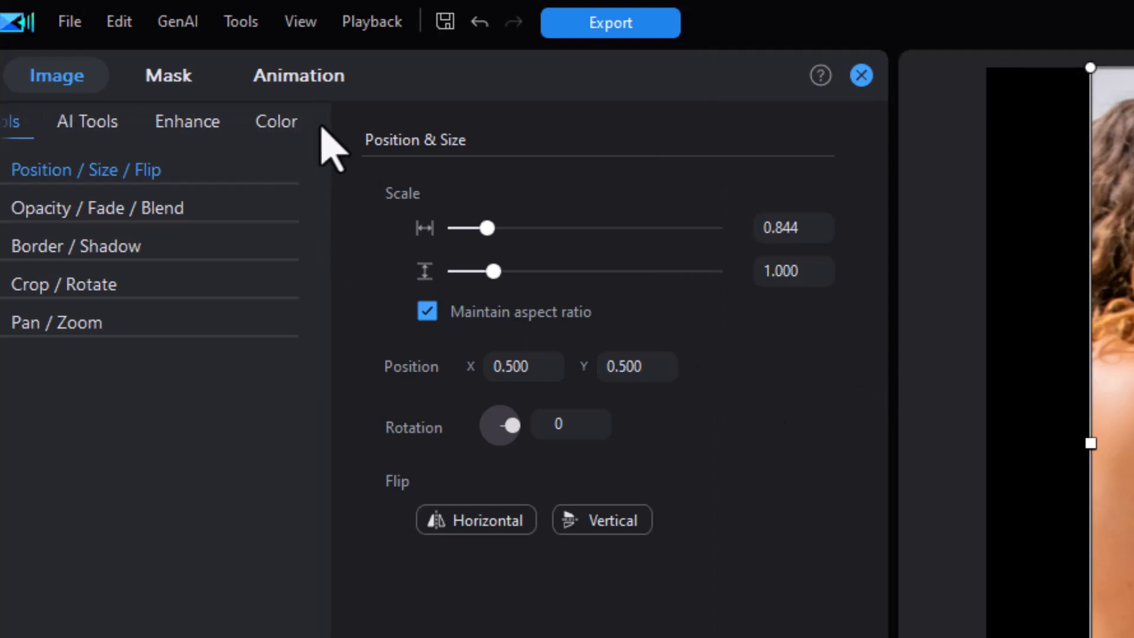
pyautogui.click(87, 122)
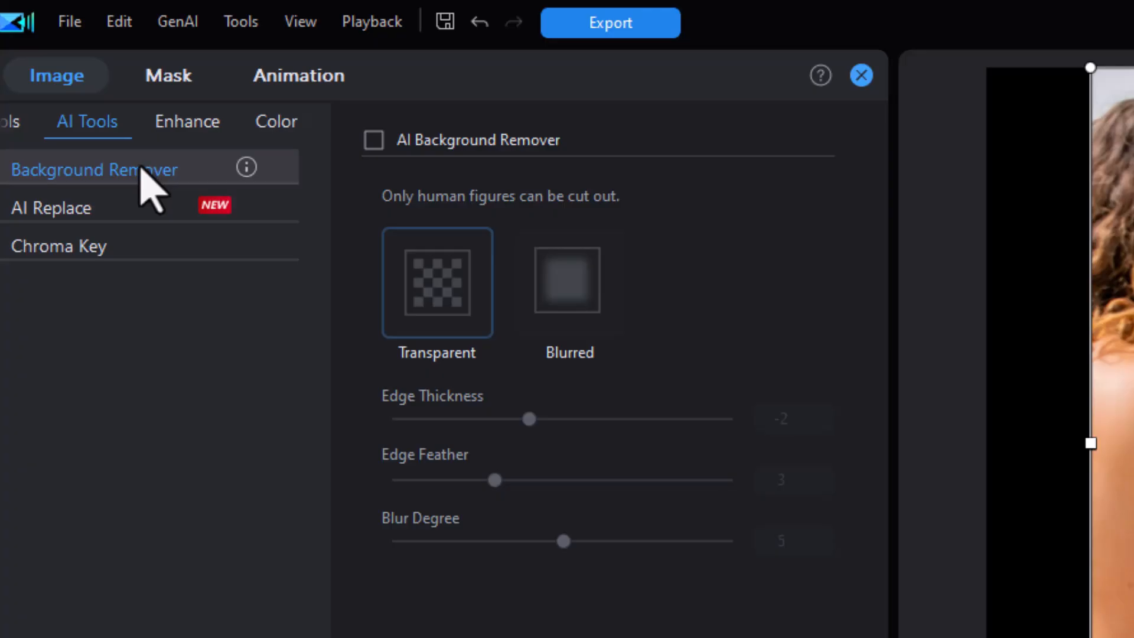
pyautogui.click(378, 140)
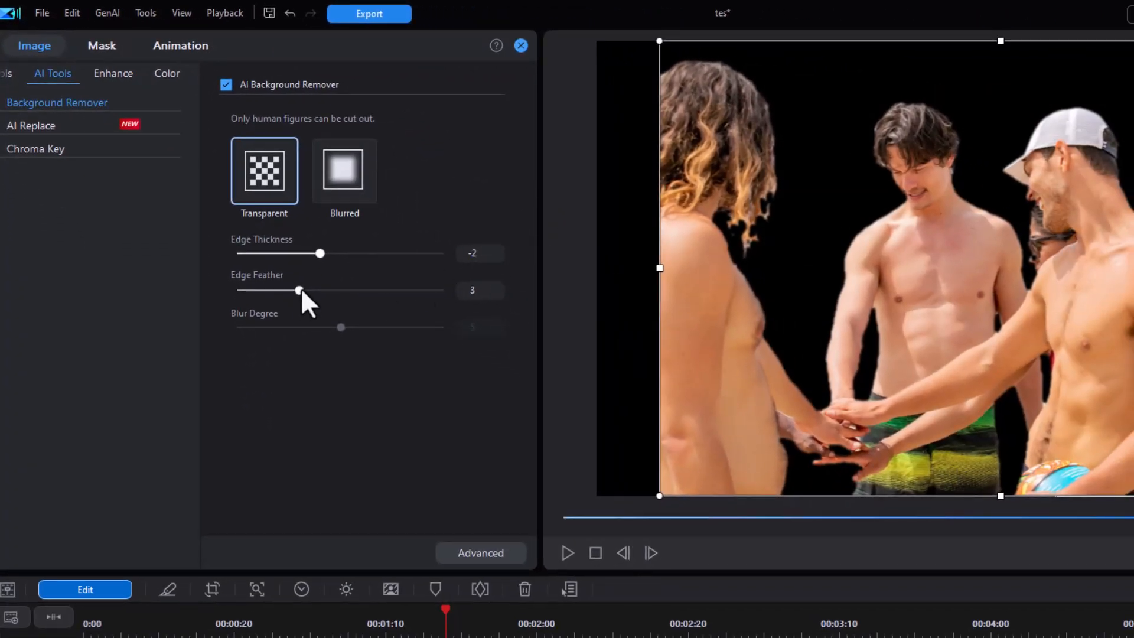
pyautogui.moveTo(299, 290); pyautogui.dragTo(318, 289)
pyautogui.click(519, 44)
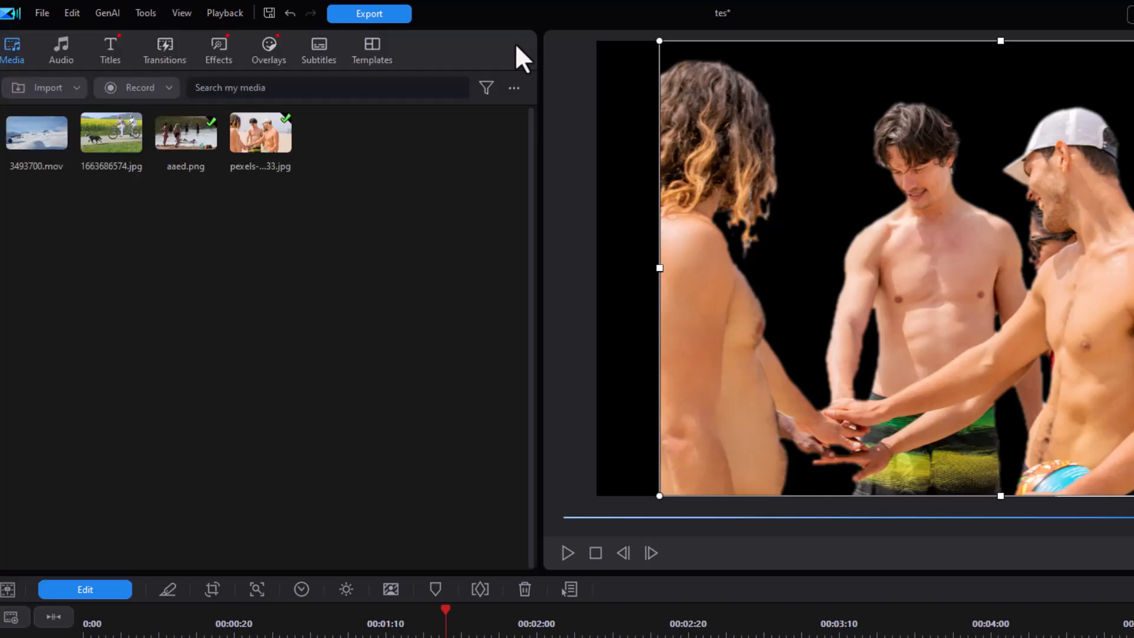
# Move the cut-out pexels clip to video track 2 directly under the aaed clip, and shrink it into the frame's lower-left corner
pyautogui.click(316, 622)
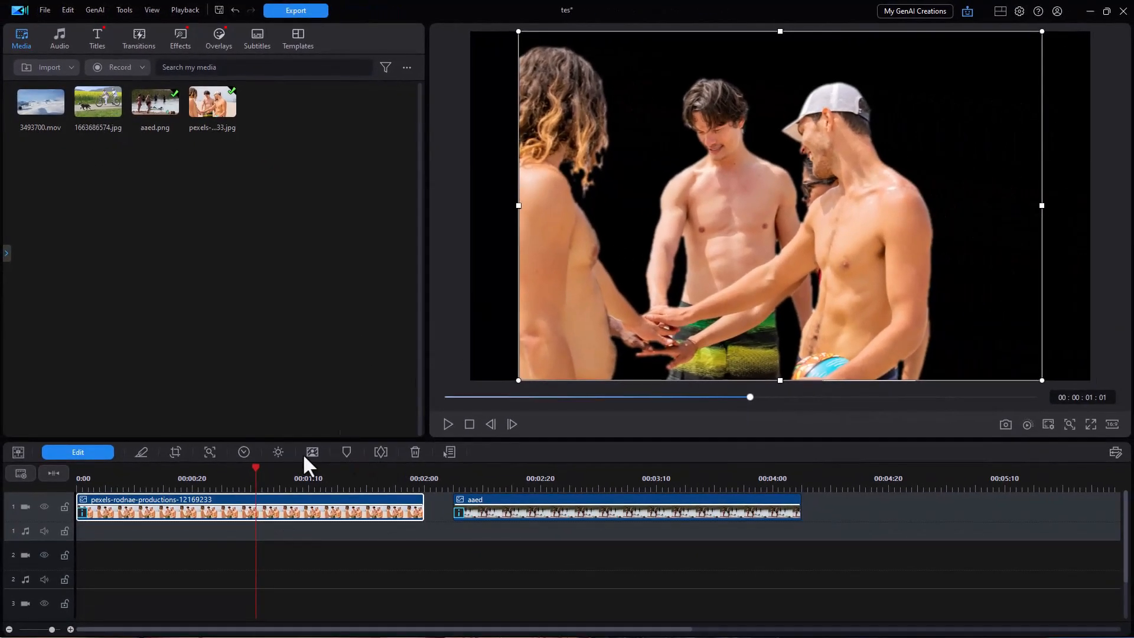
pyautogui.moveTo(273, 508); pyautogui.dragTo(649, 561)
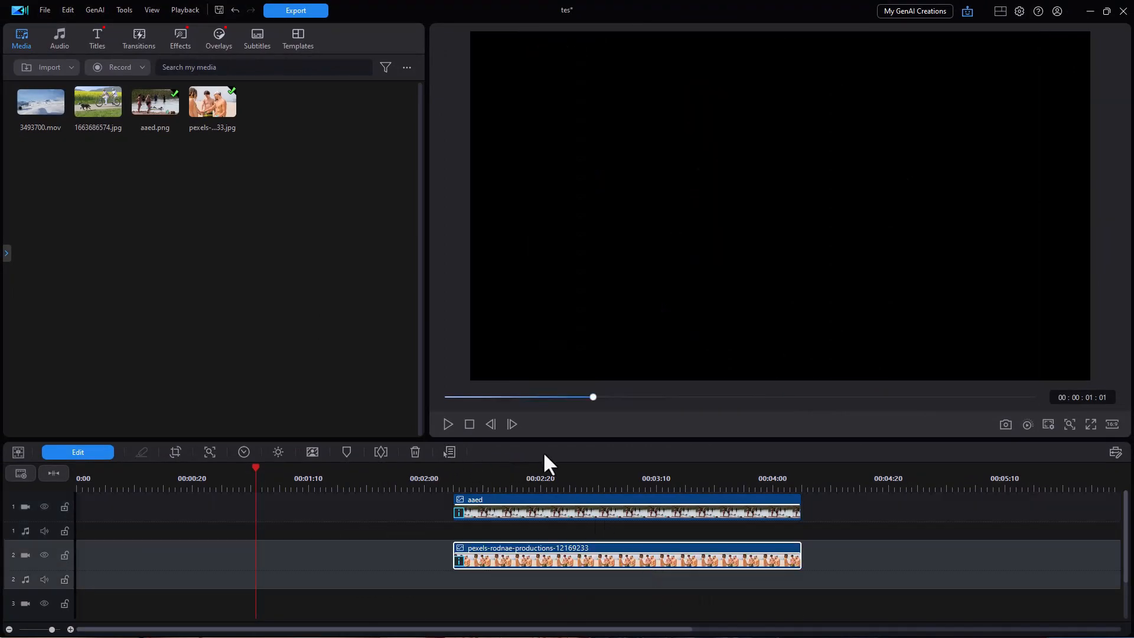
pyautogui.click(575, 476)
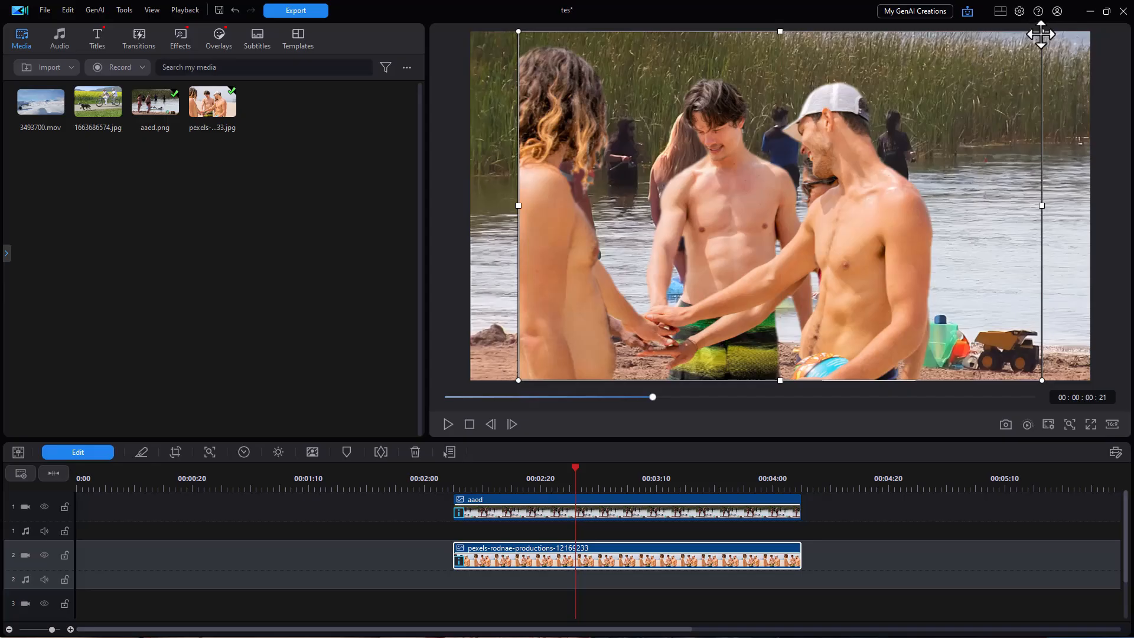
pyautogui.moveTo(1041, 31); pyautogui.dragTo(923, 110)
pyautogui.moveTo(816, 267); pyautogui.dragTo(751, 270)
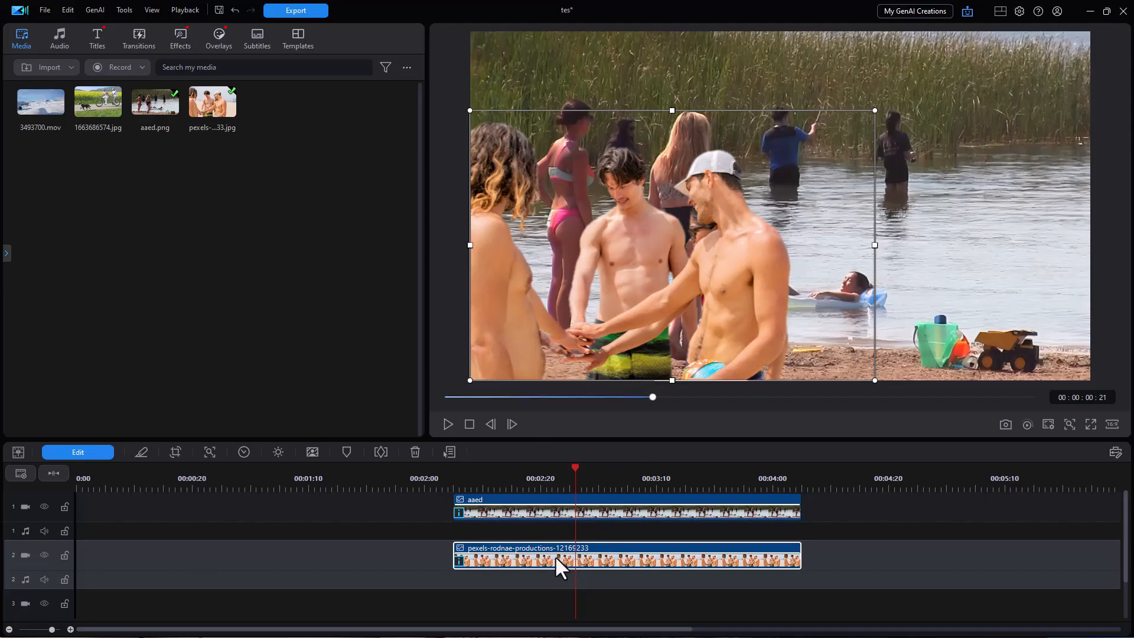
# Adjust the cut-out clip's color to temperature 53, tint 54, vibrance 24 and saturation 85
pyautogui.click(79, 451)
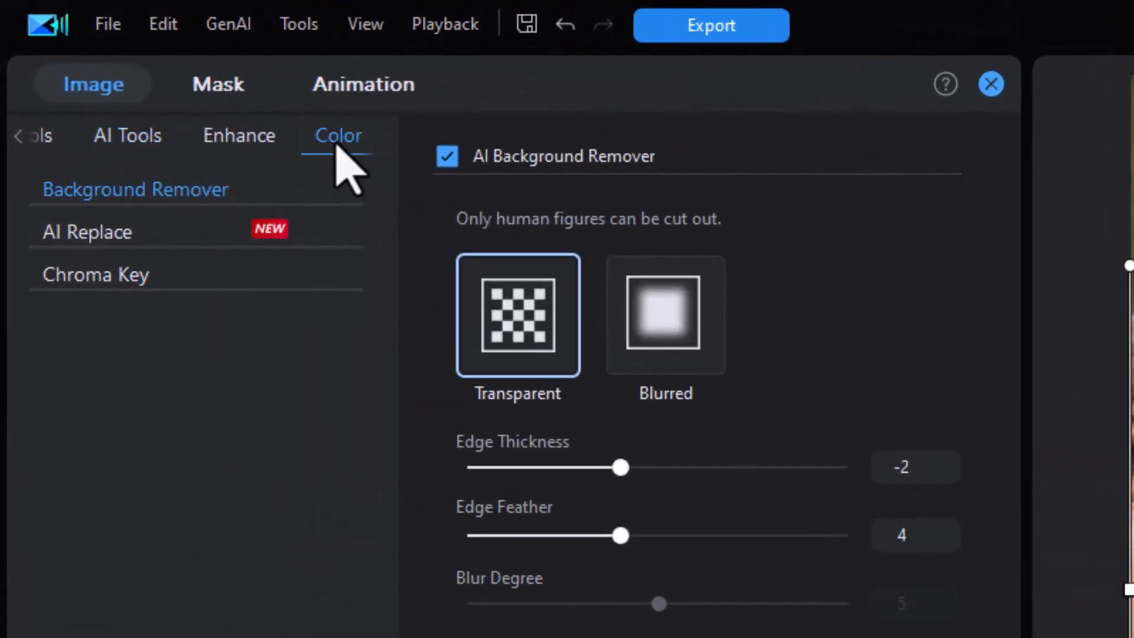
pyautogui.click(341, 148)
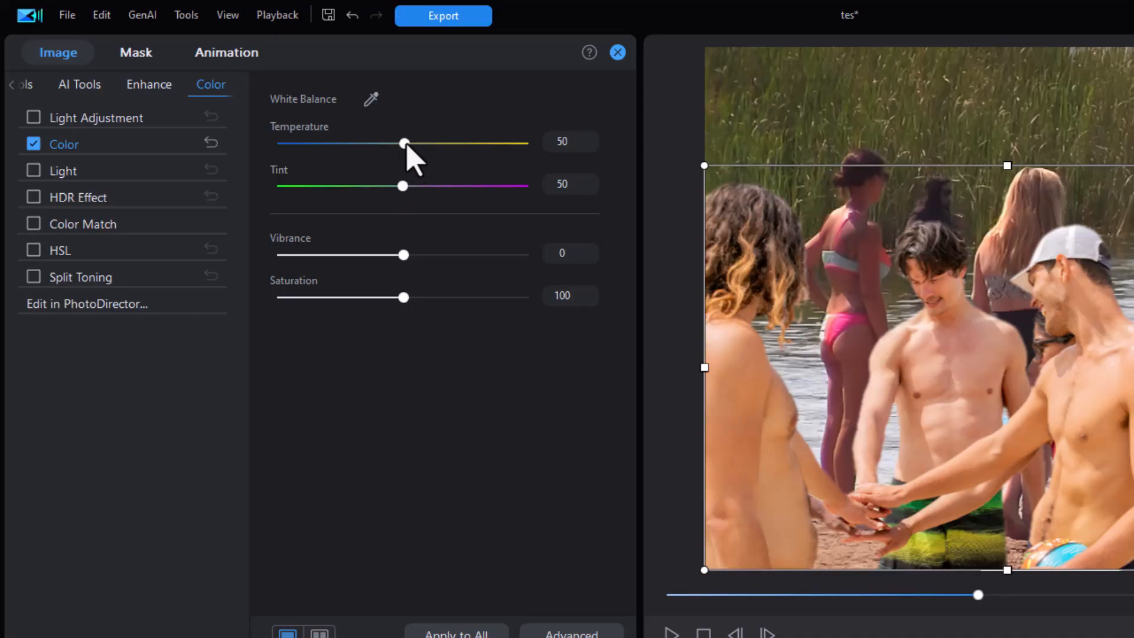
pyautogui.moveTo(427, 146)
pyautogui.mouseDown()
pyautogui.moveTo(467, 145)
pyautogui.moveTo(424, 148)
pyautogui.mouseUp()
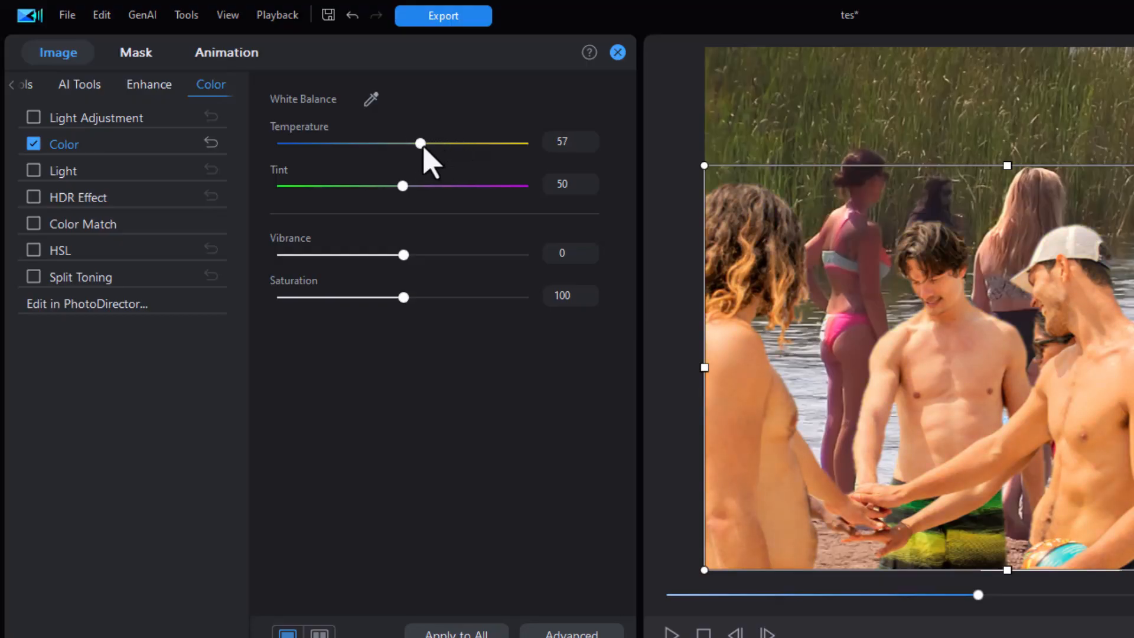
pyautogui.moveTo(397, 151)
pyautogui.mouseDown()
pyautogui.moveTo(371, 151)
pyautogui.moveTo(419, 153)
pyautogui.mouseUp()
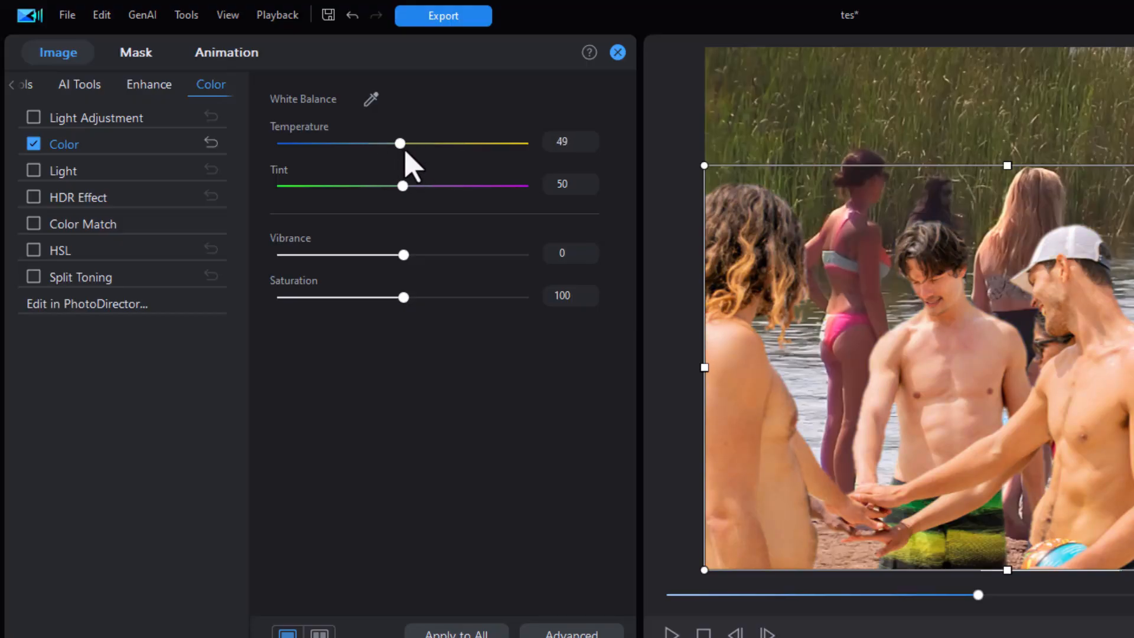
pyautogui.moveTo(416, 150); pyautogui.dragTo(420, 150)
pyautogui.moveTo(417, 150); pyautogui.dragTo(414, 151)
pyautogui.moveTo(427, 187); pyautogui.dragTo(388, 187)
pyautogui.moveTo(392, 188); pyautogui.dragTo(408, 193)
pyautogui.moveTo(404, 297); pyautogui.dragTo(387, 298)
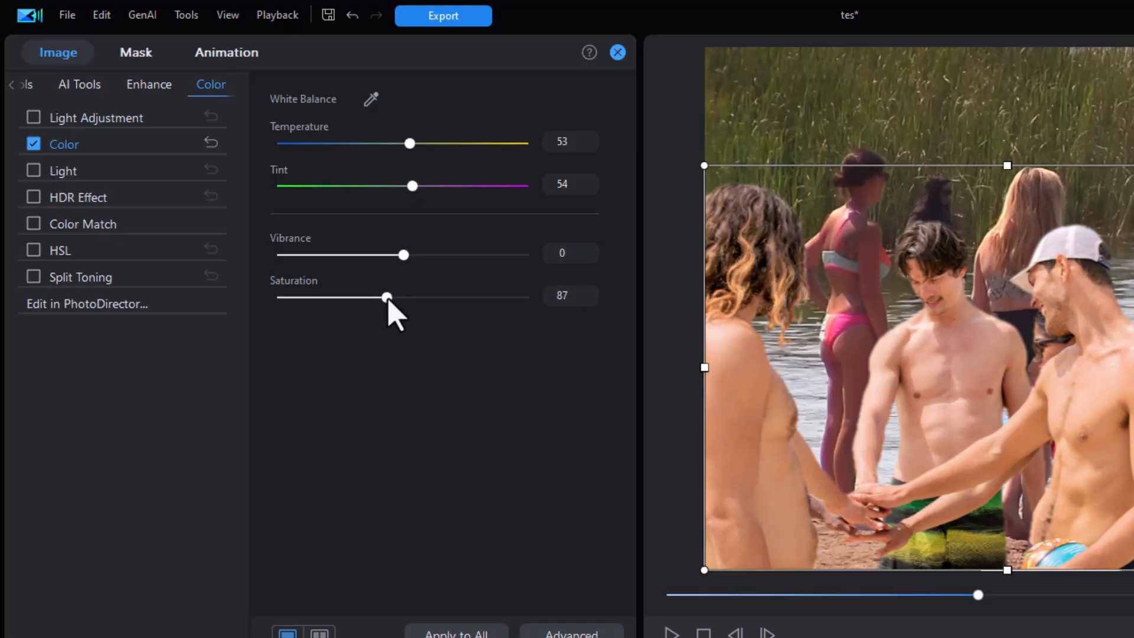
pyautogui.moveTo(403, 254); pyautogui.dragTo(433, 255)
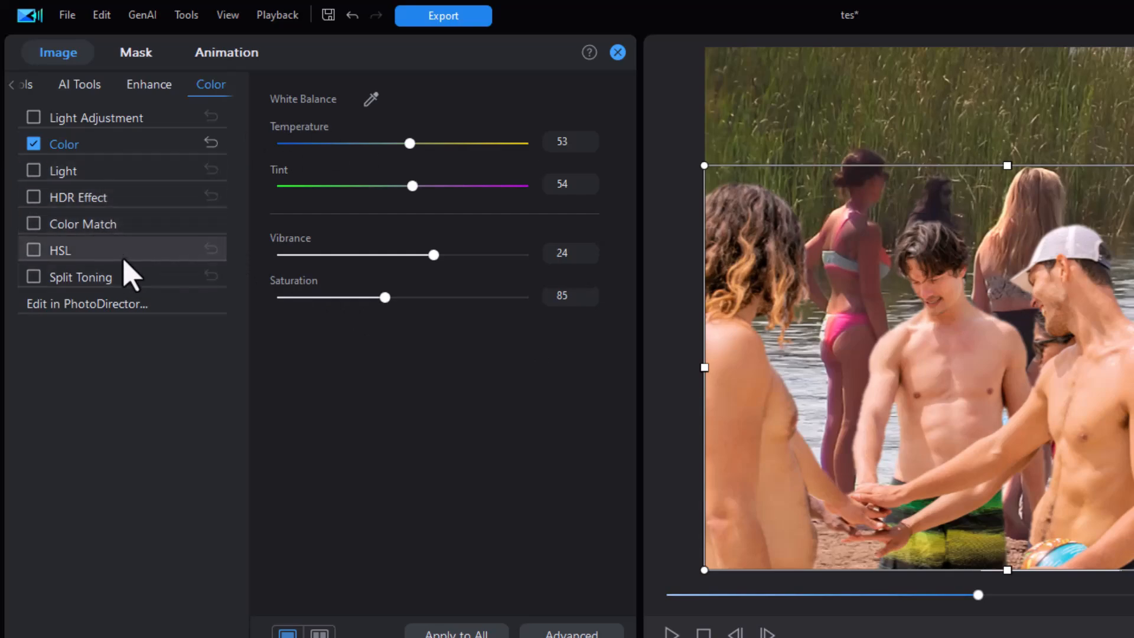
# Set the cut-out clip's light adjustments to brightness -26 and exposure 98
pyautogui.click(64, 171)
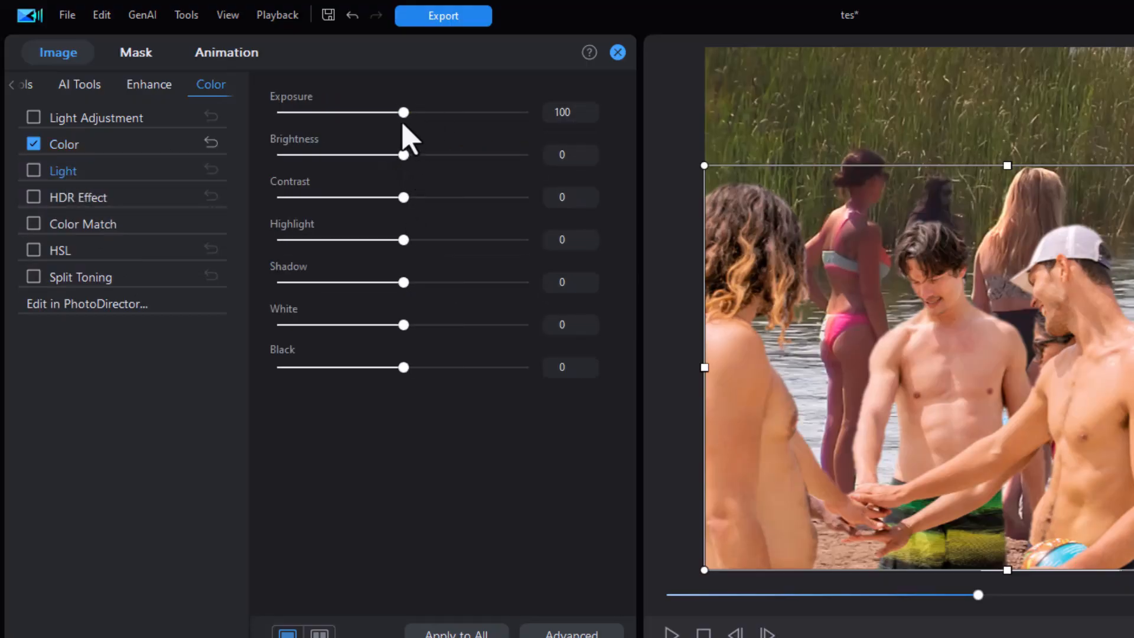
pyautogui.moveTo(404, 155); pyautogui.dragTo(371, 156)
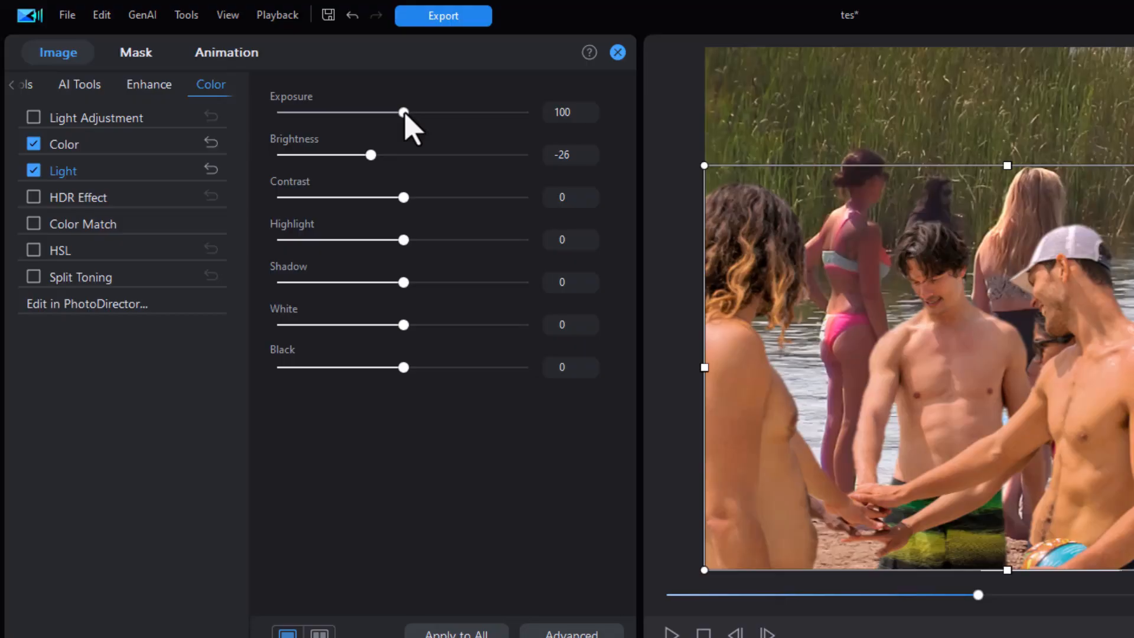
pyautogui.moveTo(408, 114)
pyautogui.mouseDown()
pyautogui.moveTo(436, 113)
pyautogui.moveTo(401, 113)
pyautogui.mouseUp()
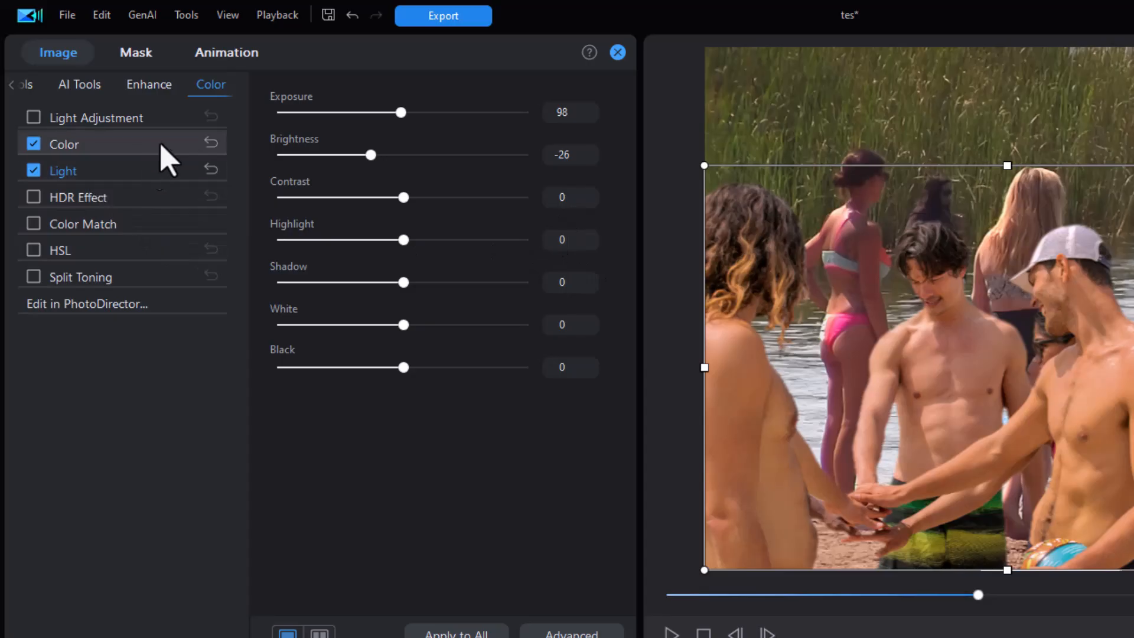
# Raise the cut-out clip's HSL saturation slightly for orange and more strongly for red
pyautogui.click(77, 256)
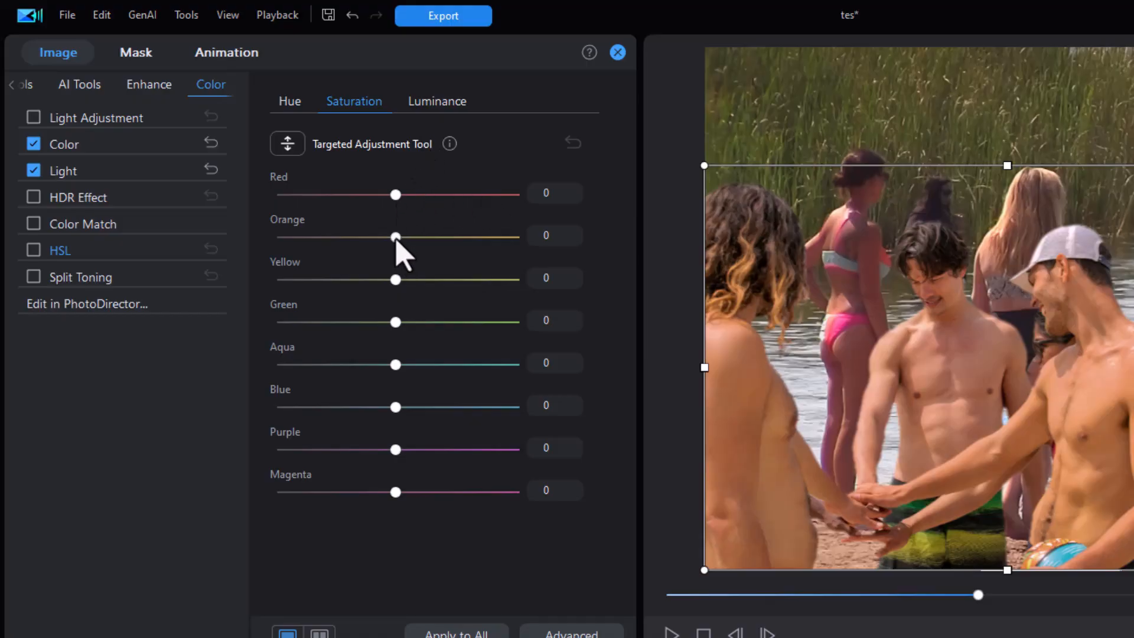
pyautogui.moveTo(396, 238)
pyautogui.mouseDown()
pyautogui.moveTo(355, 241)
pyautogui.moveTo(401, 238)
pyautogui.mouseUp()
pyautogui.moveTo(396, 195); pyautogui.dragTo(425, 204)
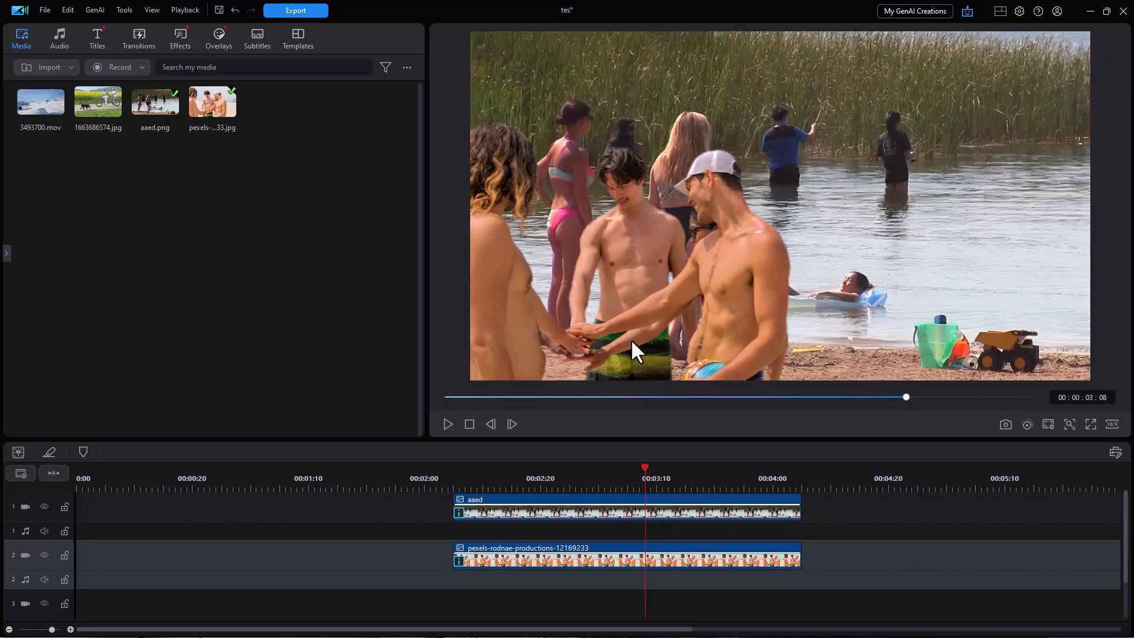
# Take a snapshot of the composited frame and save it as mix.jpg in the Desktop temp folder
pyautogui.hotkey('alt', 's')
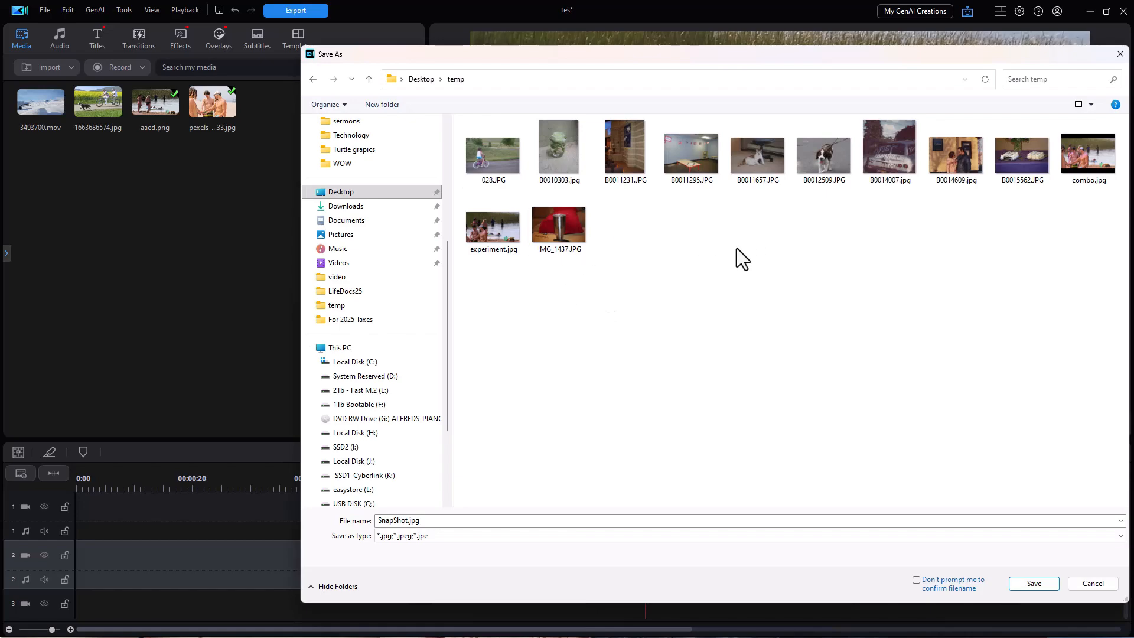
pyautogui.doubleClick(405, 520)
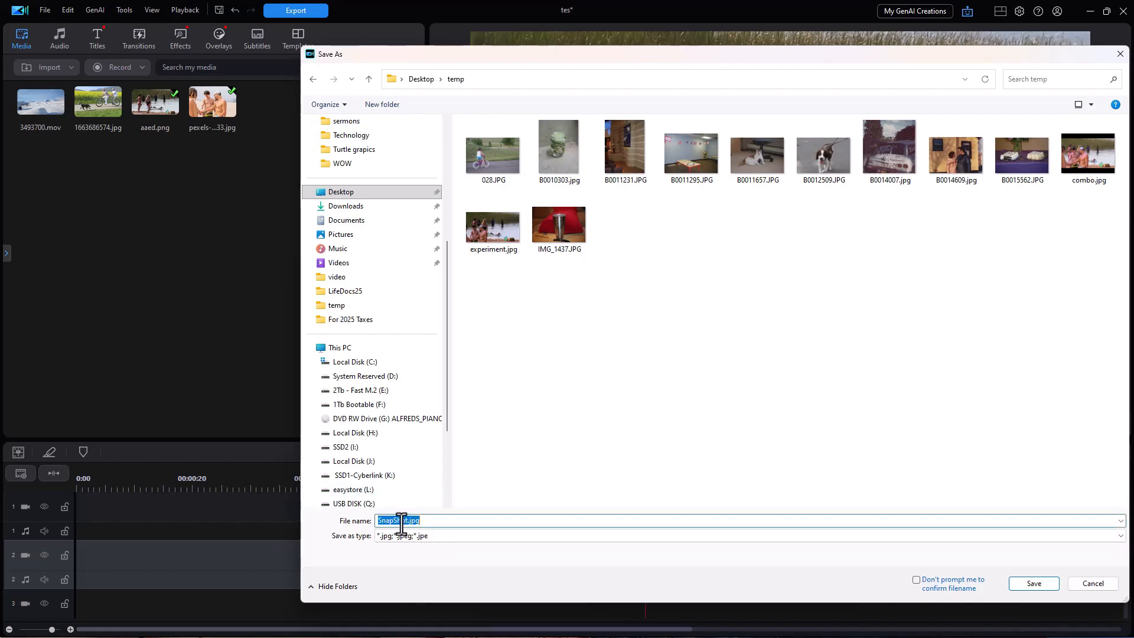
pyautogui.click(405, 520)
pyautogui.moveTo(408, 522); pyautogui.dragTo(315, 461)
pyautogui.write('mix')
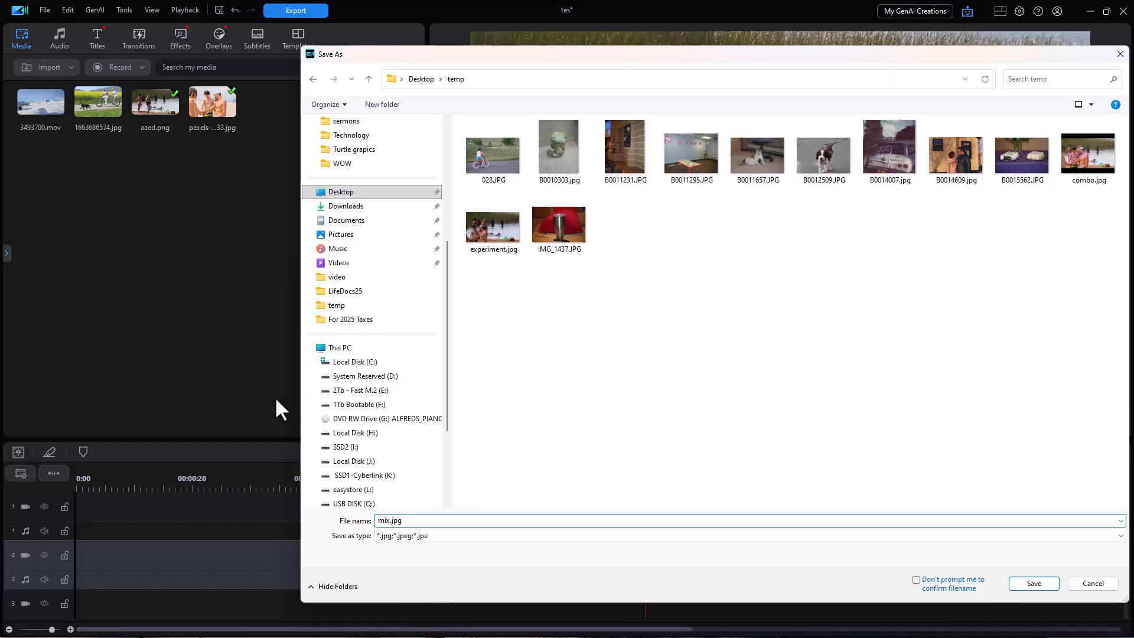
pyautogui.press('Return')
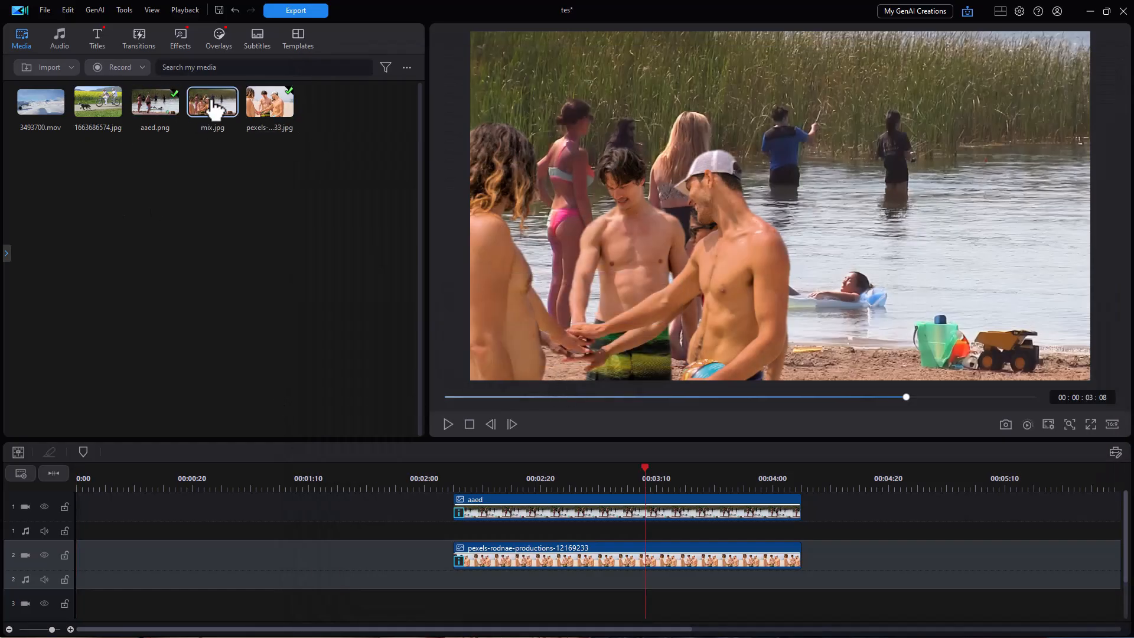
# Place mix.jpg on the first video track a short gap after the aaed clip and preview it
pyautogui.moveTo(215, 109); pyautogui.dragTo(868, 520)
pyautogui.click(929, 479)
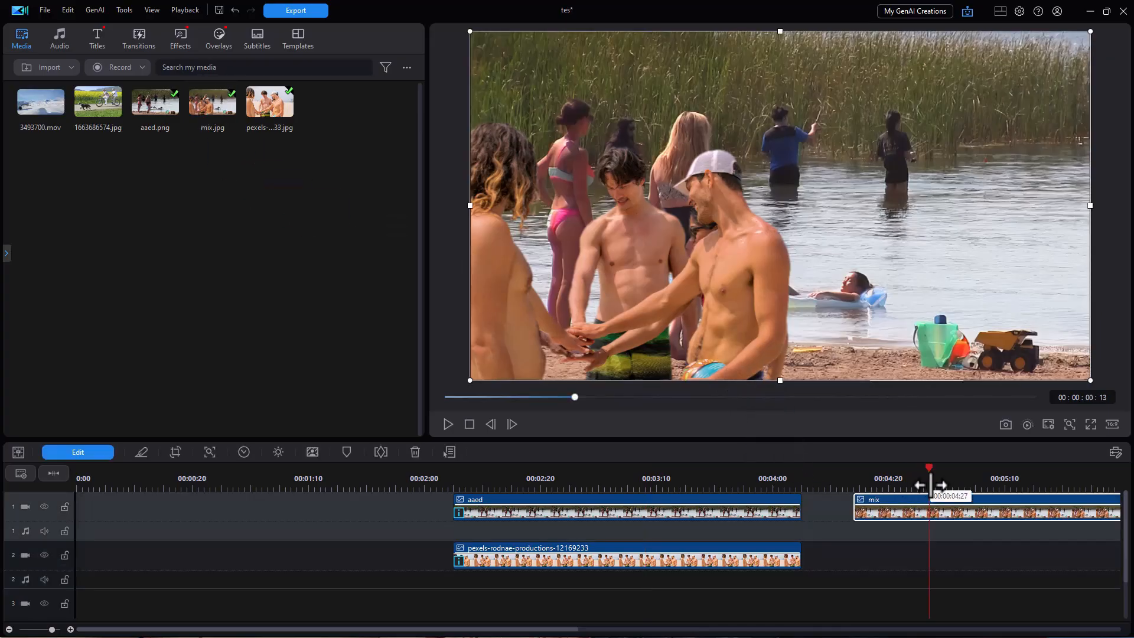